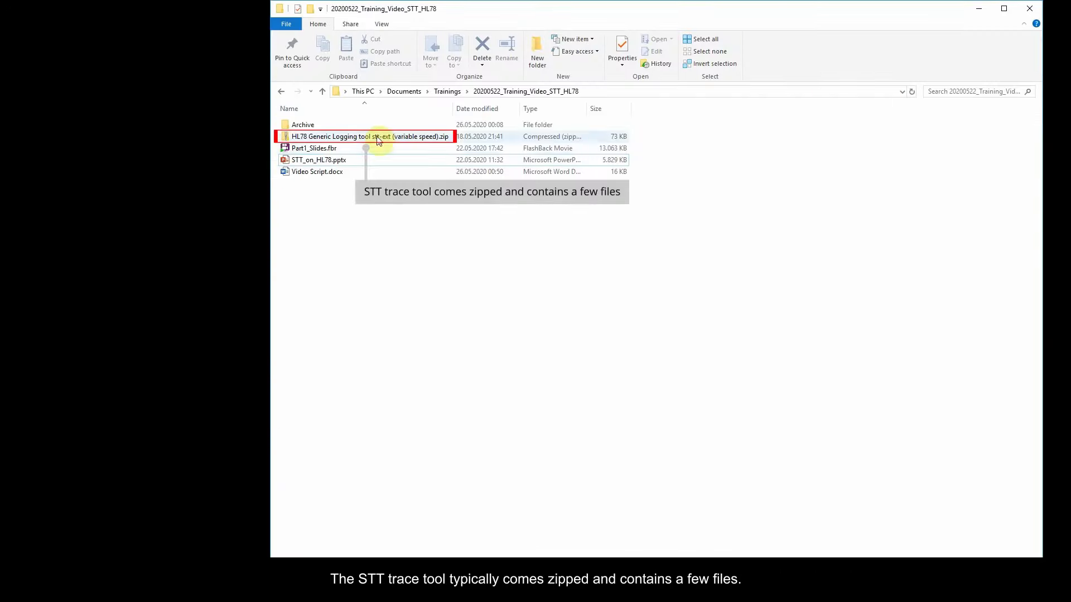
Extract HL78 Generic Logging tool stt-ext (variable speed).zip into its own subfolder with 7-Zip and open readme_full_ext.txt from it
click(377, 141)
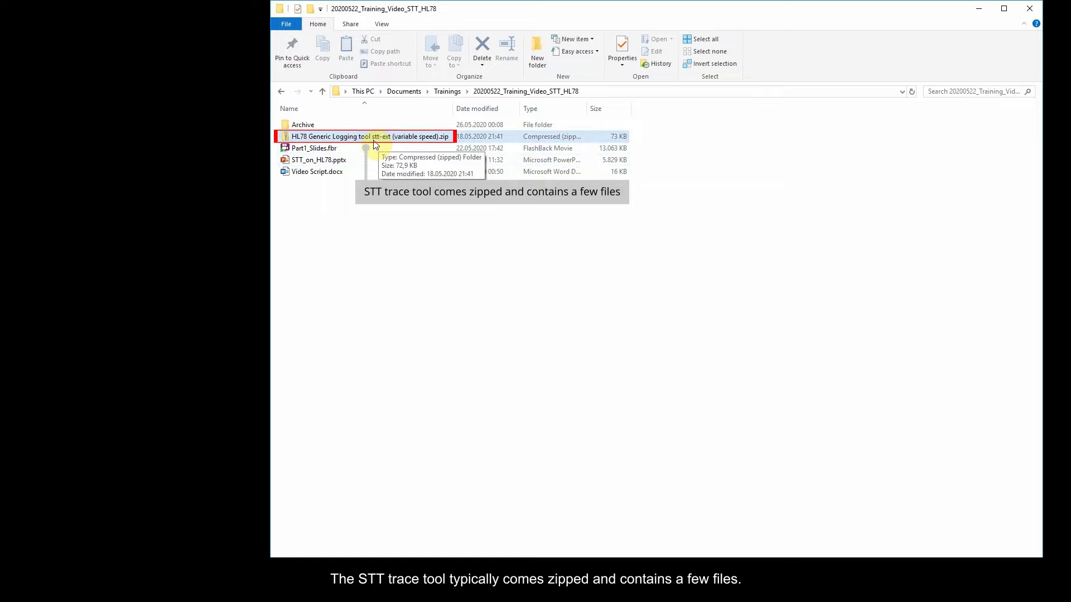
right_click(371, 138)
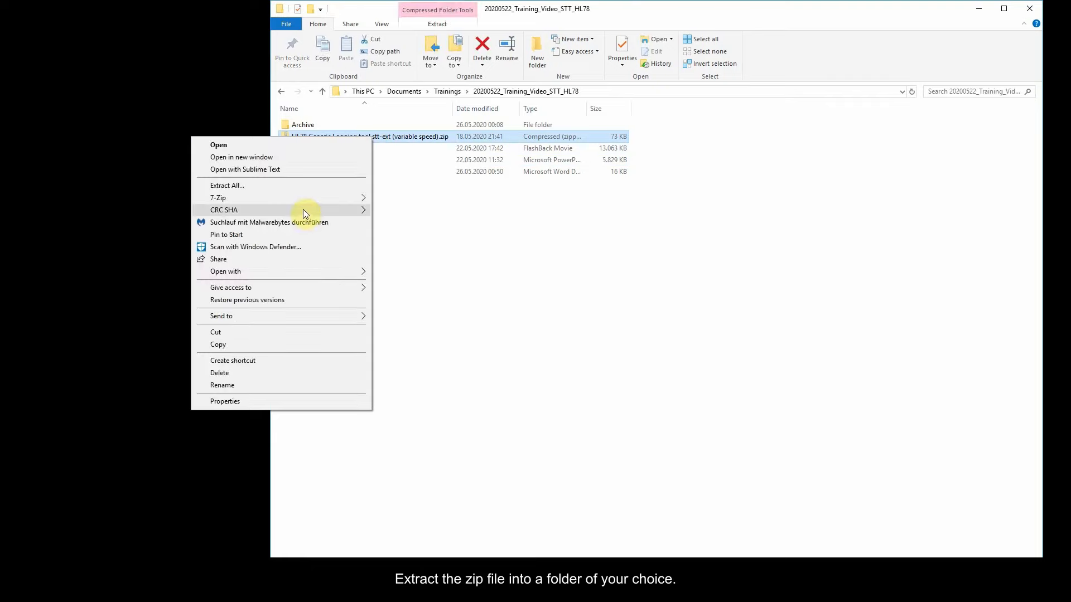
mouse_move(303, 199)
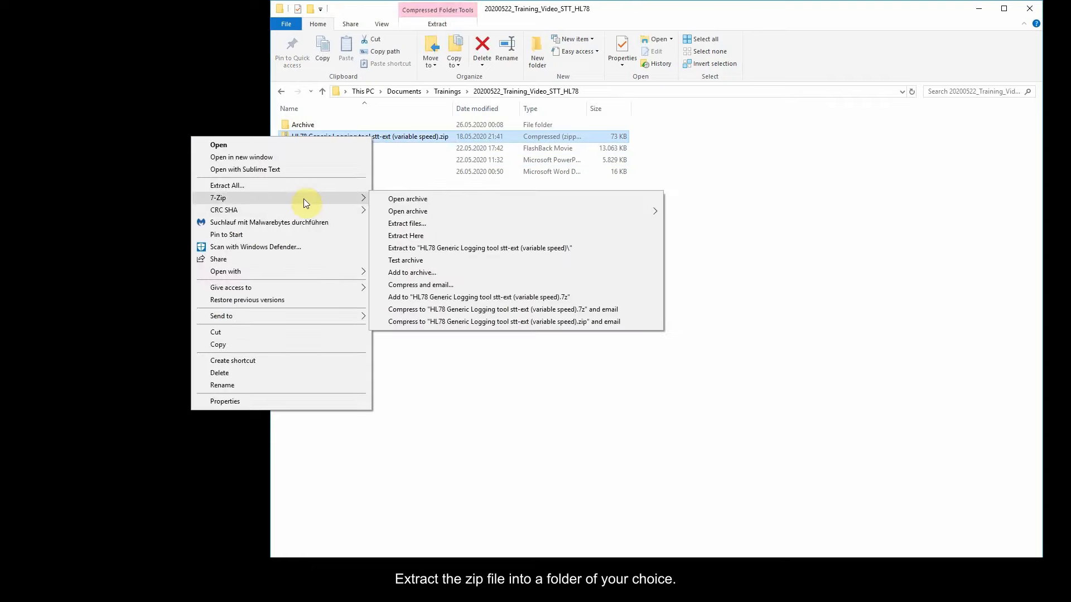
click(518, 249)
double_click(403, 136)
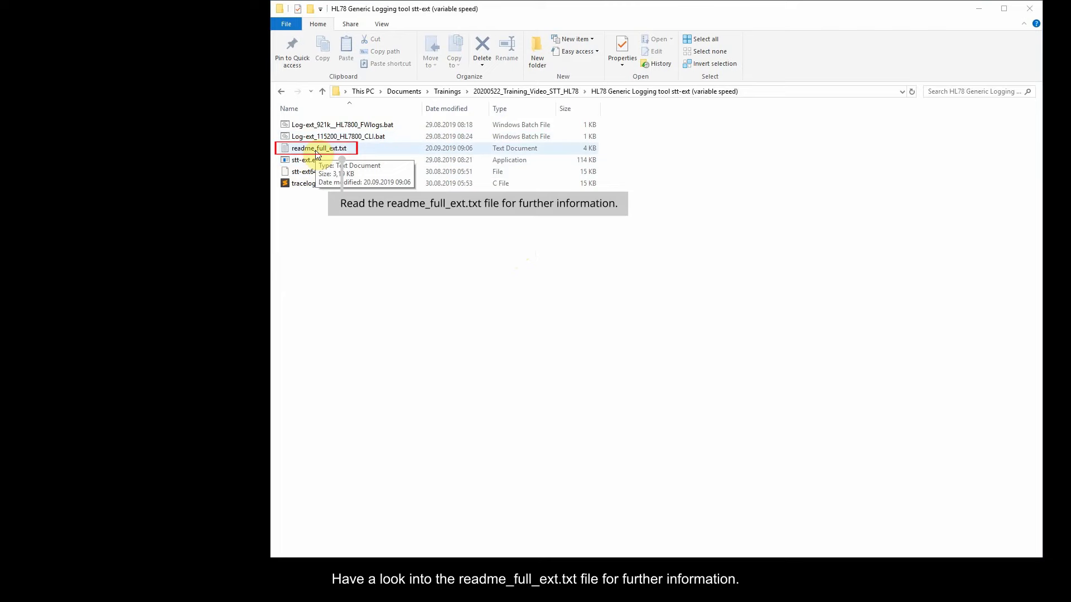
double_click(317, 149)
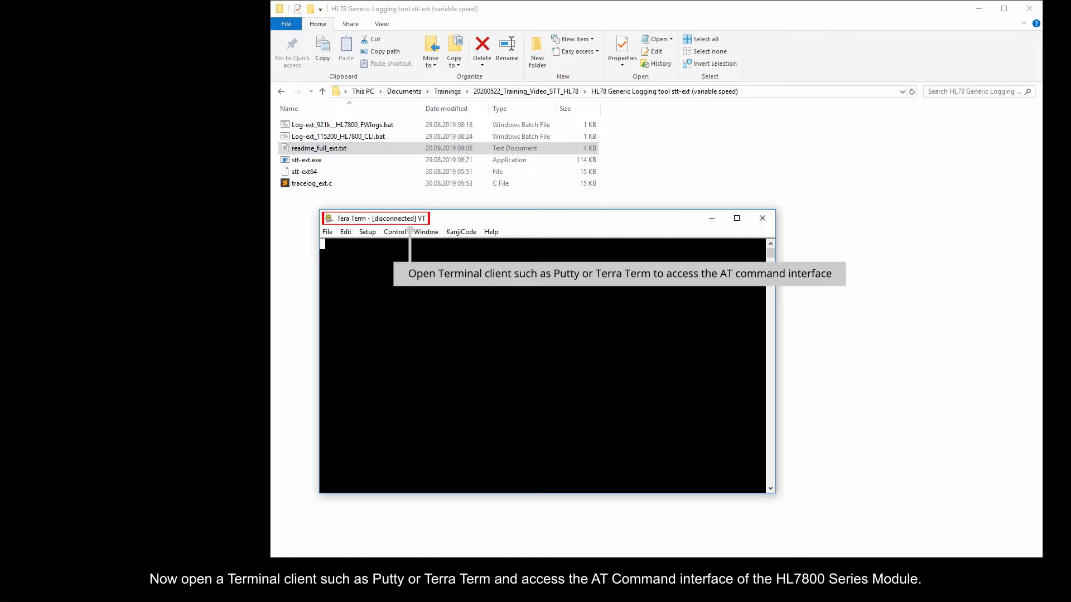
Switch to Tera Term, open a new serial connection on COM78, and query the module with the at and ati commands
click(328, 233)
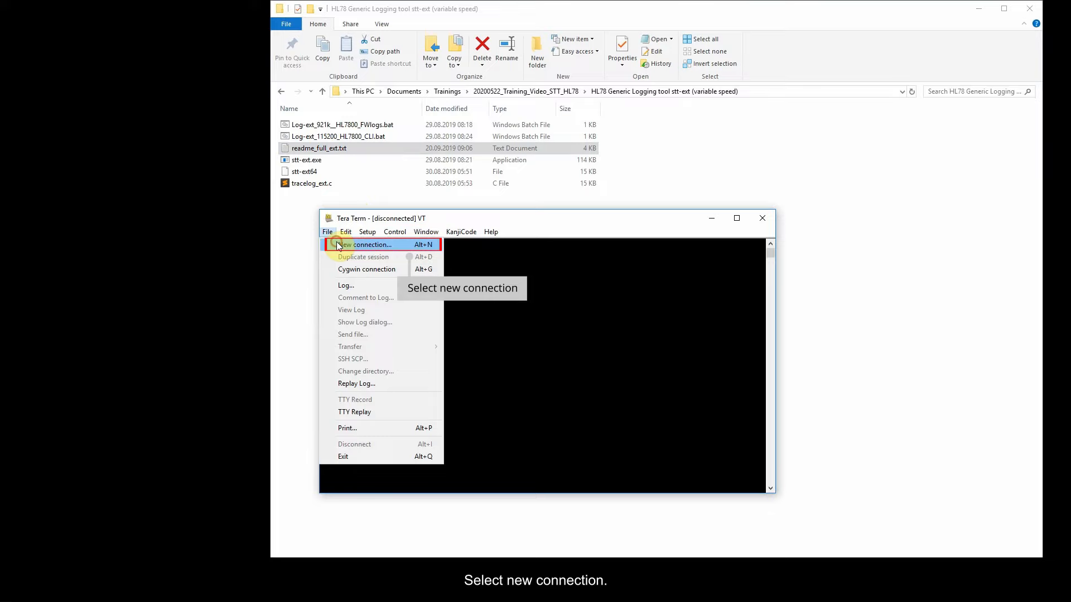
click(337, 244)
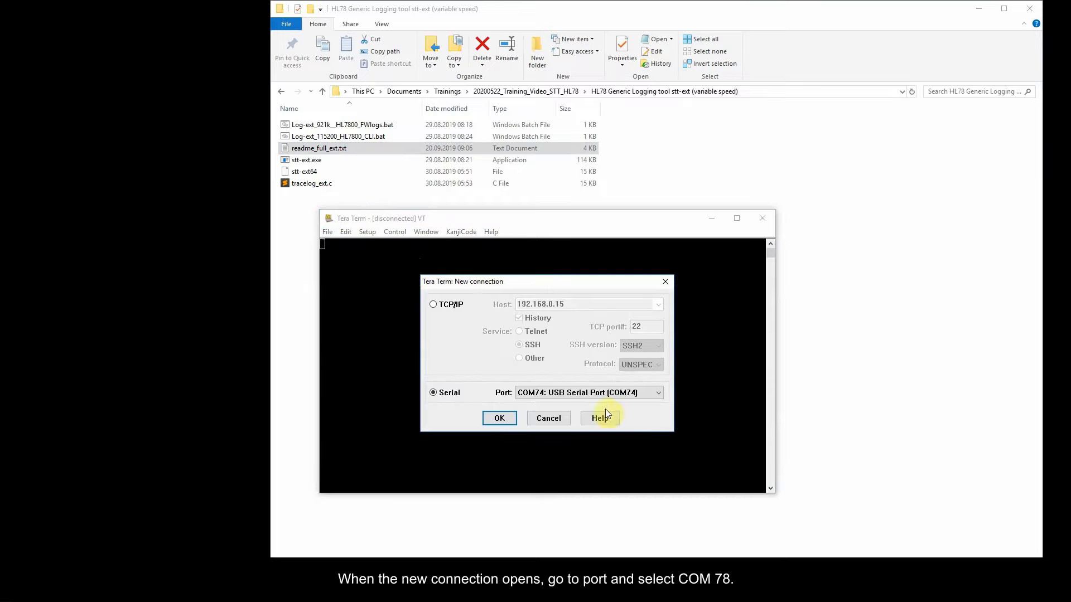
click(635, 391)
click(623, 418)
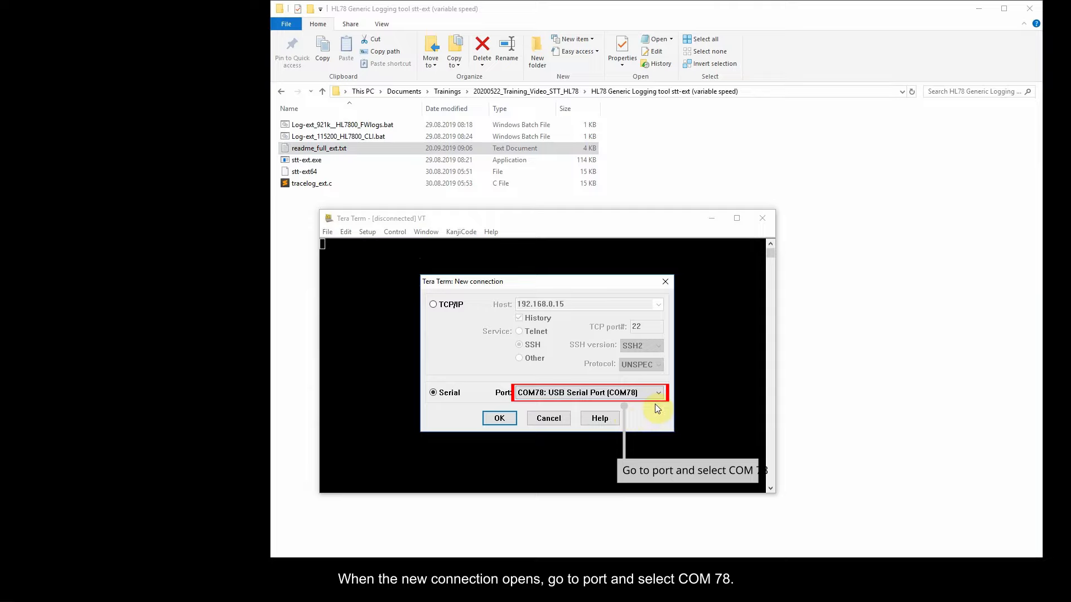
click(498, 418)
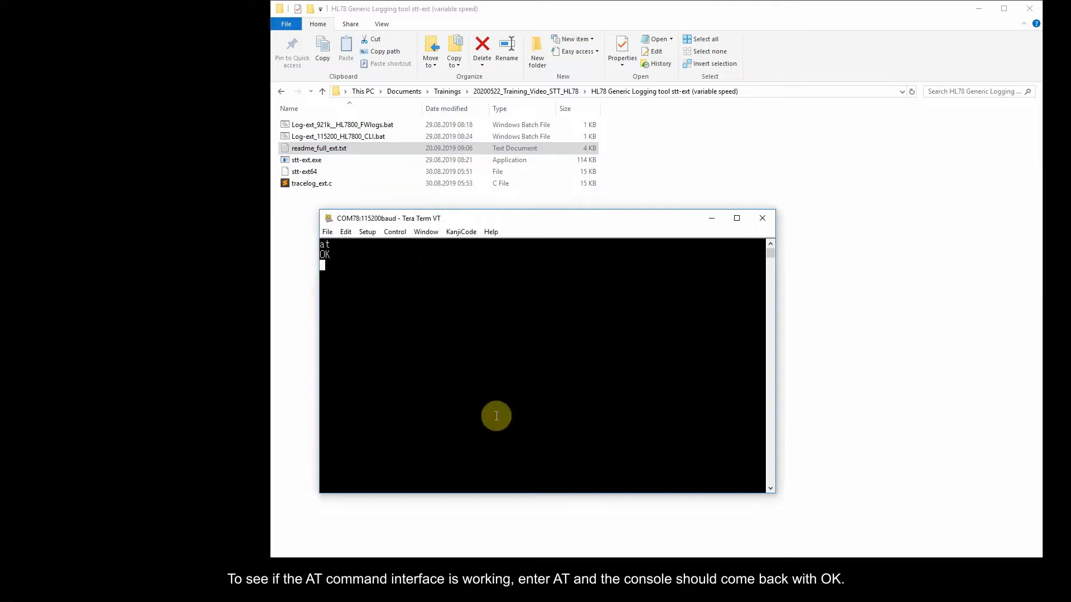
text(ati)
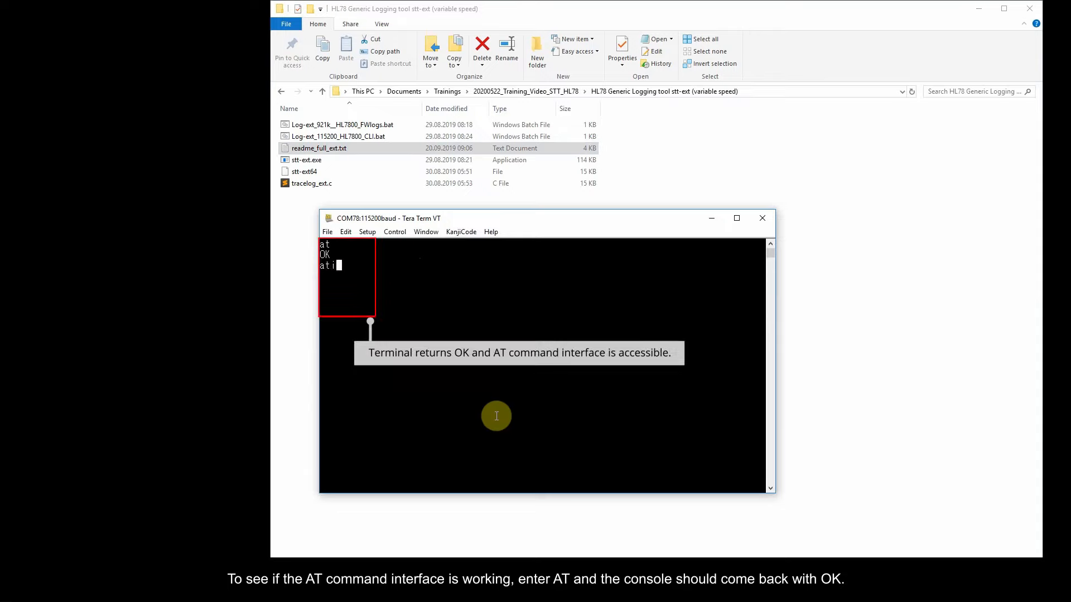
key(Return)
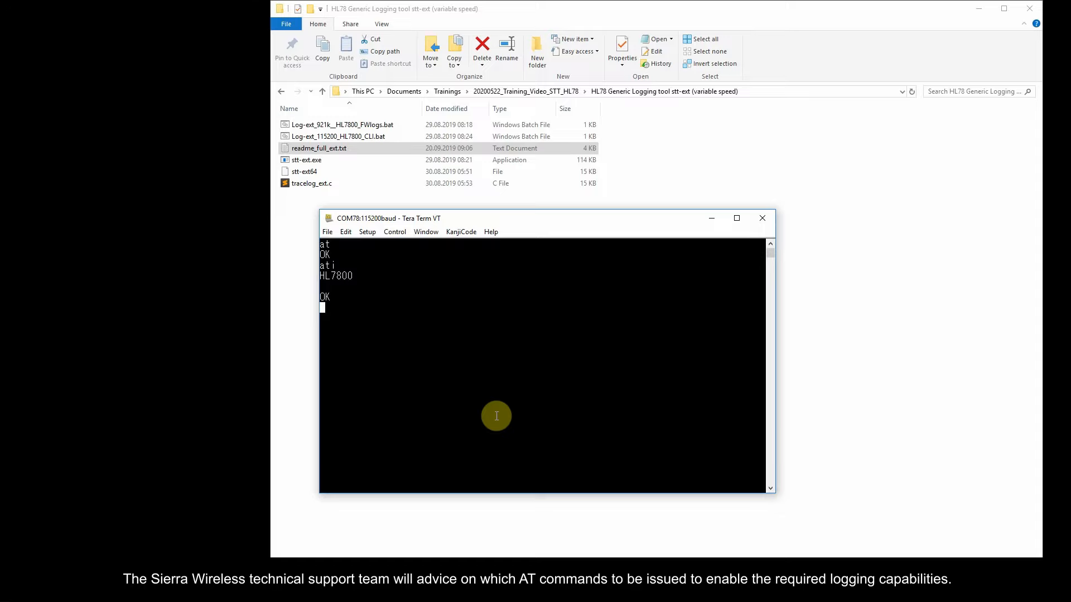
Start logging the terminal session to teraterm.log in the 20200522_Training_Video_STT_HL78 folder
click(327, 232)
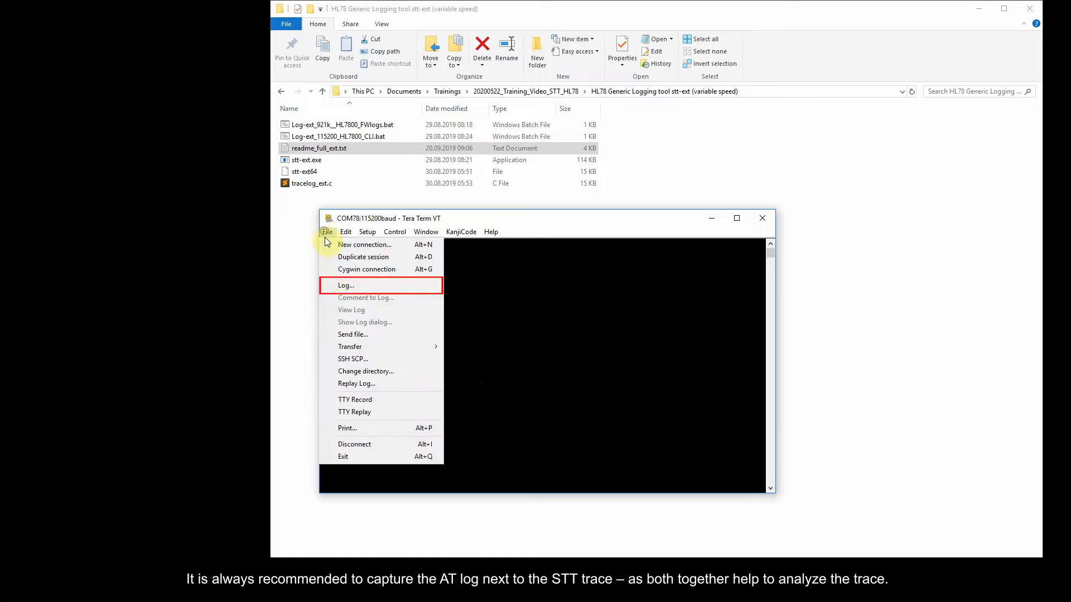
click(344, 290)
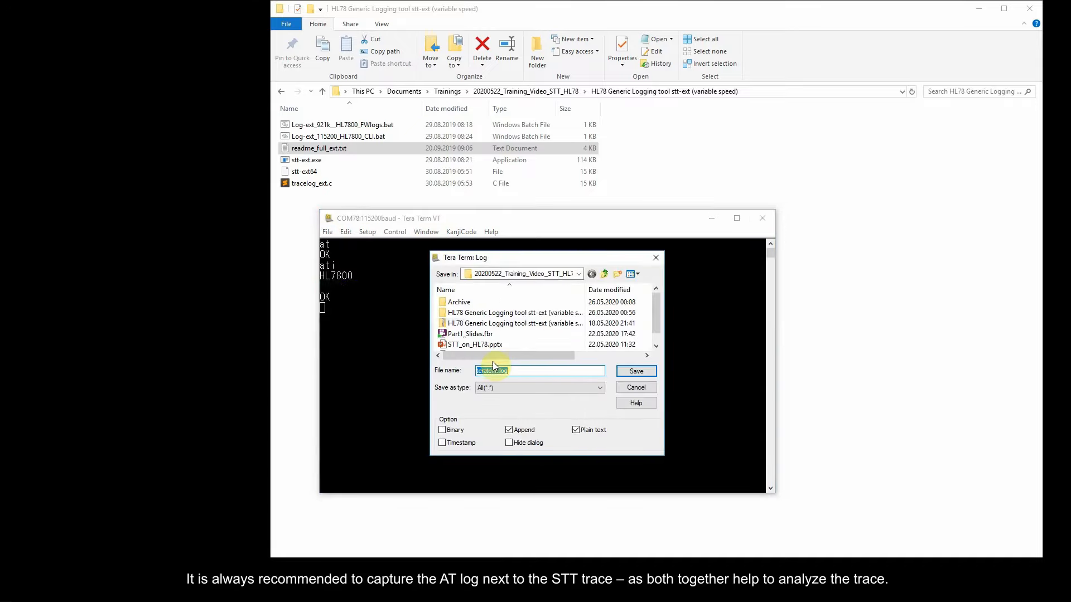
click(644, 371)
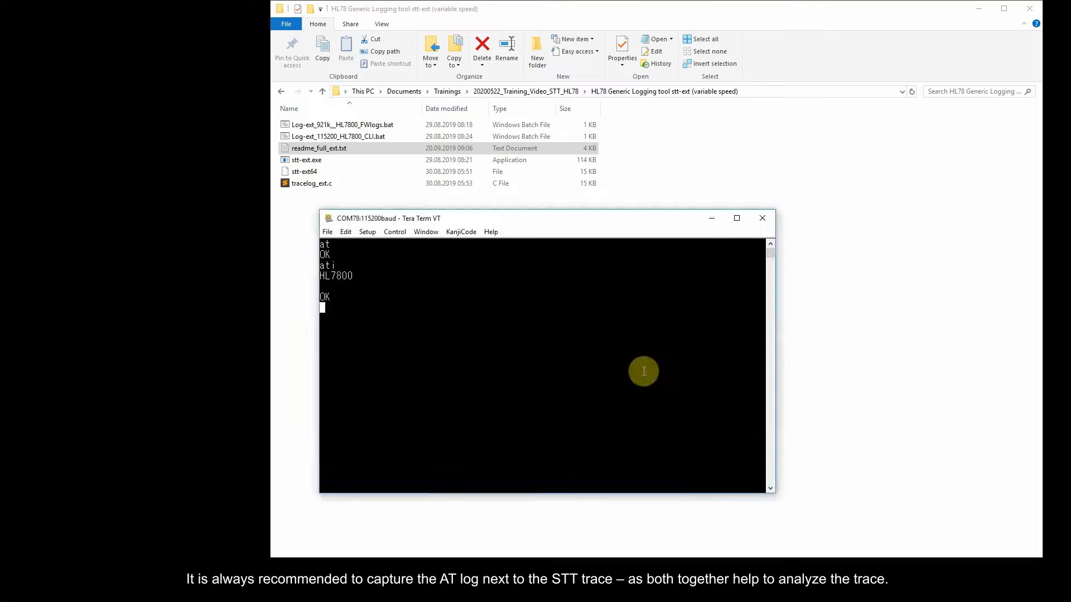
Query the firmware details with ati9, the network settings with at+cgdcont? and at+creg?, and the trace mode with AT+SWITRACEMODE?
text(ati9)
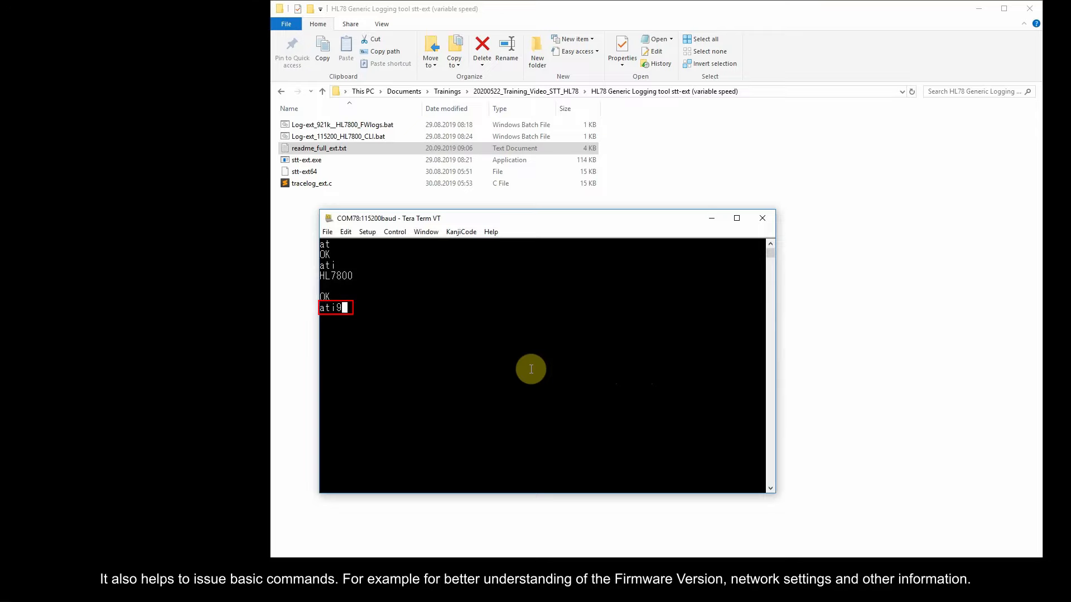
key(Return)
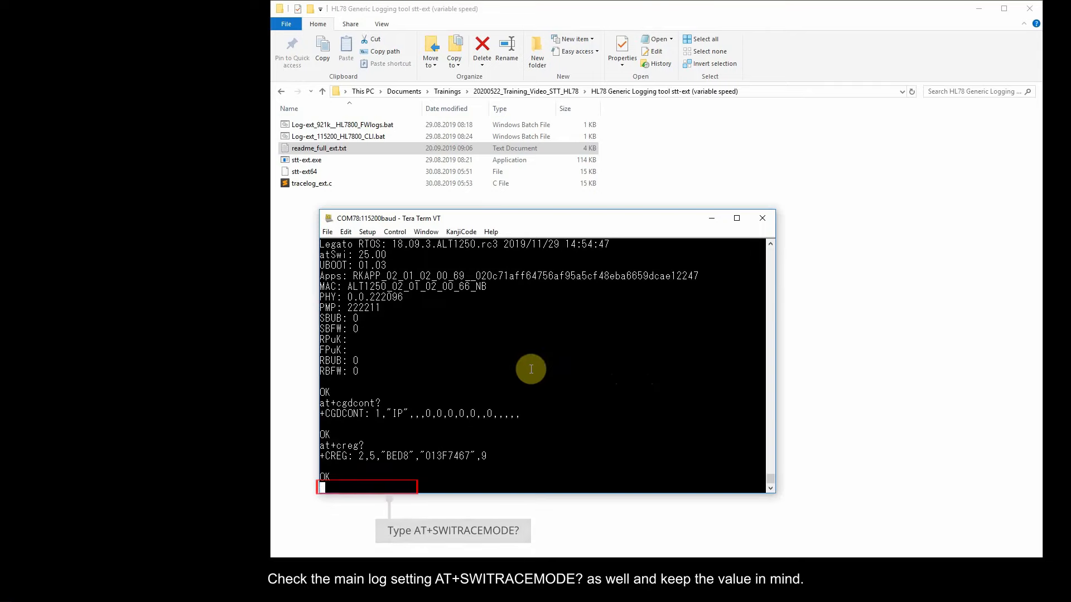
text(AT+SWITRACEMOD)
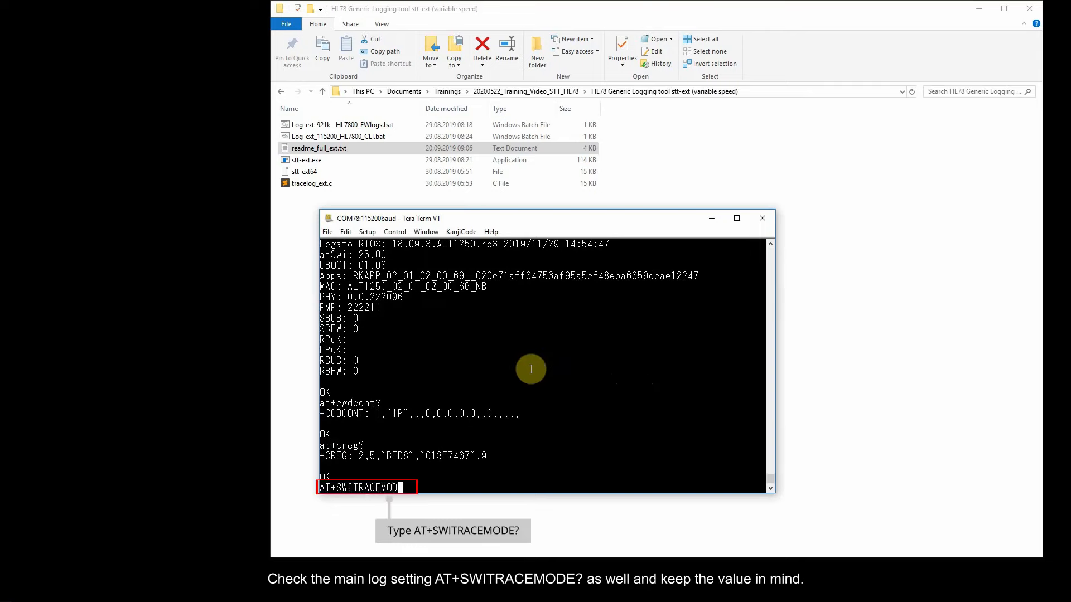
text(E?)
key(Return)
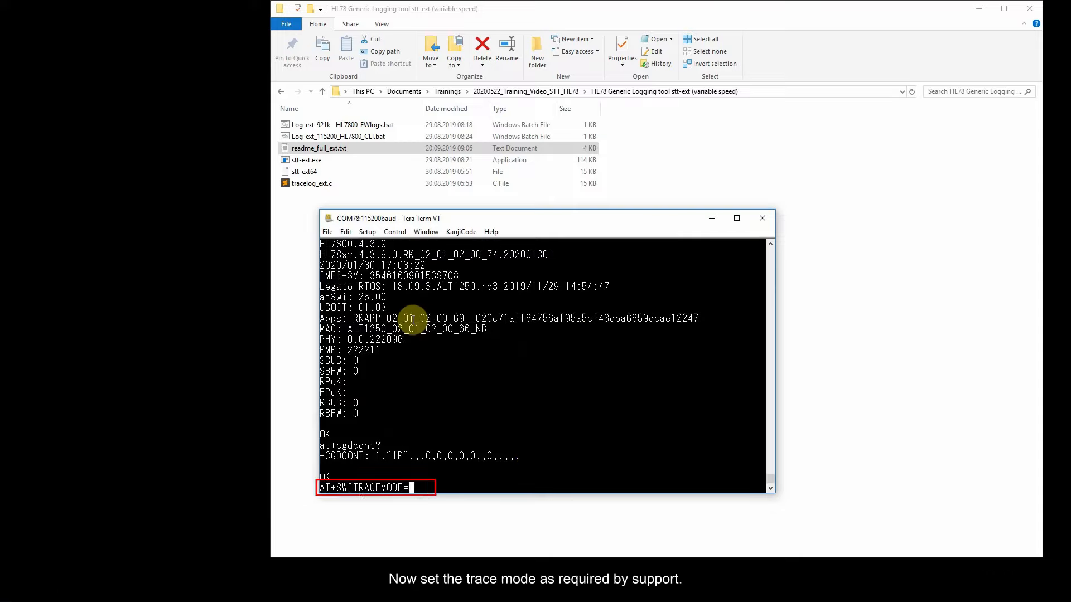
Set the module's trace mode to LOG with AT+SWITRACEMODE=LOG
text(LOG)
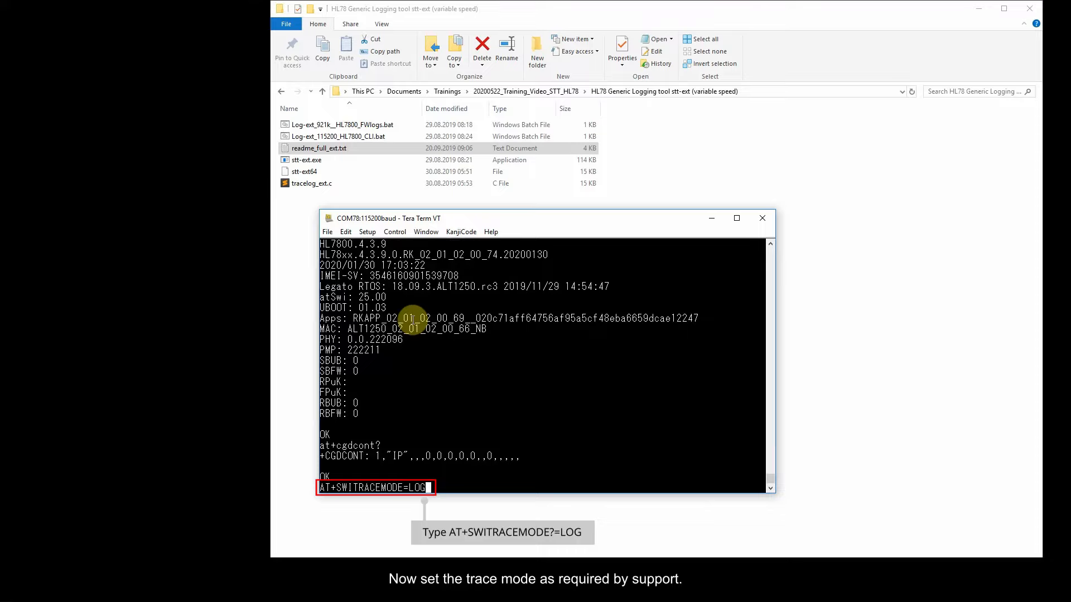
key(Return)
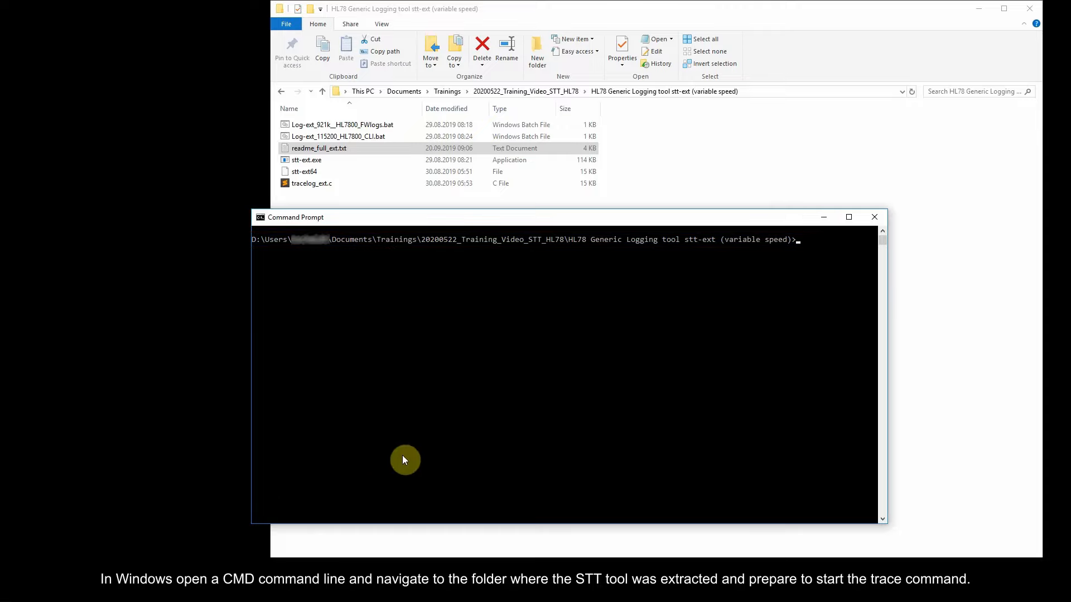
Switch to Command Prompt in the extracted tool folder and run stt-ext.exe COM74 921600 customer_name_project_202005282223.bin to start the trace
click(418, 450)
key(Escape)
text(stt-ext.exe)
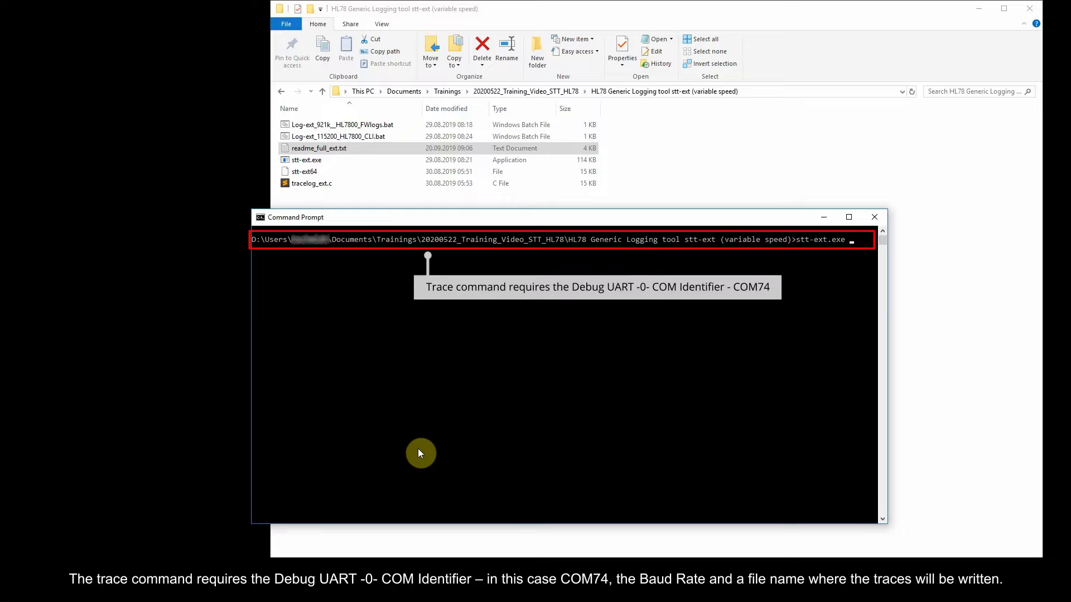
text(COM74)
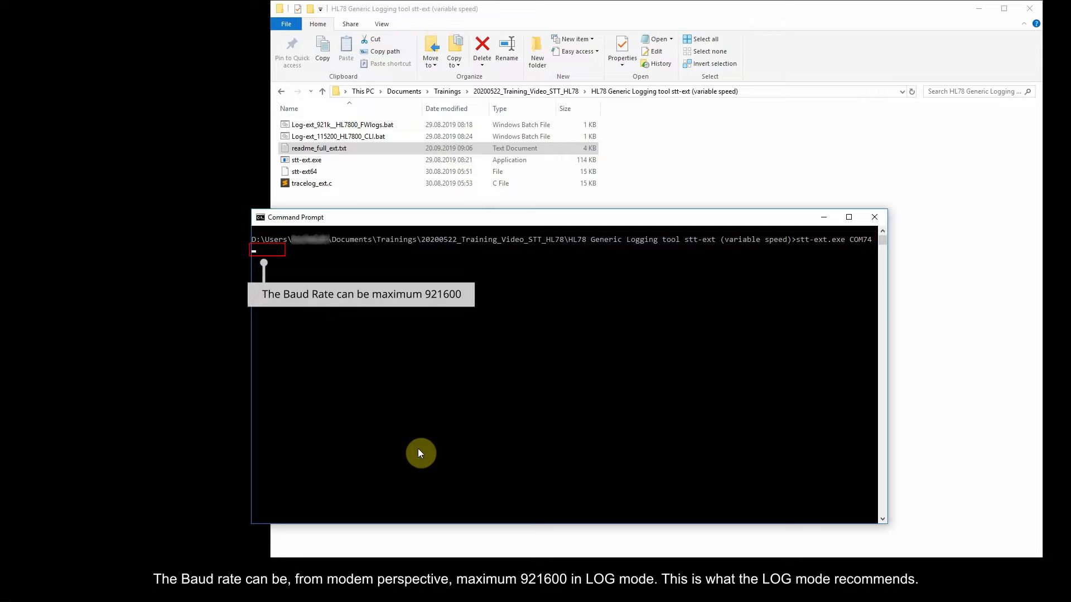
text(921600)
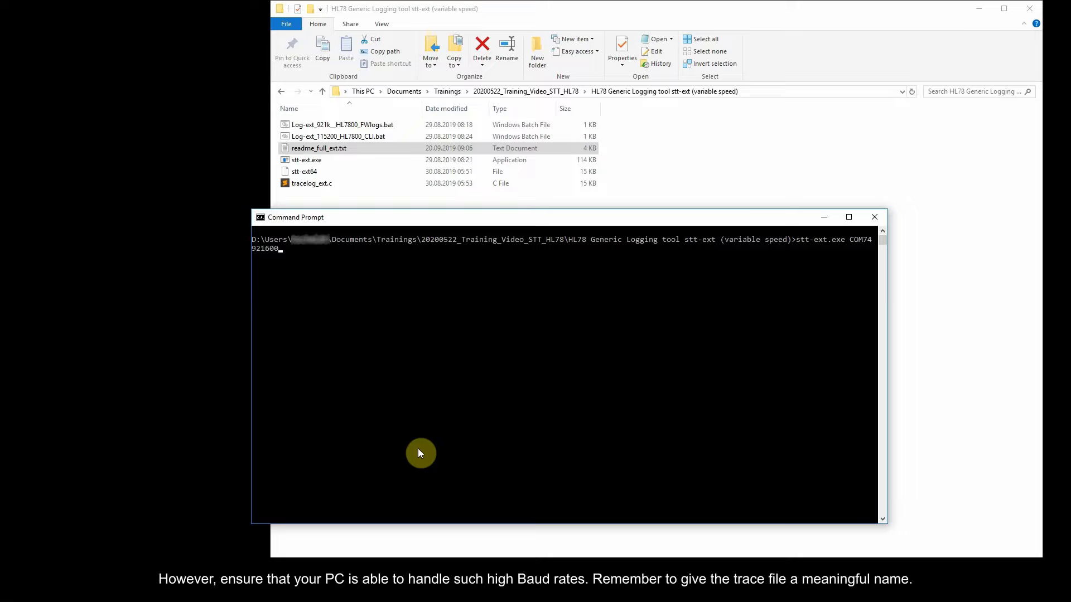
text(customer_name_project_202005282223.bin)
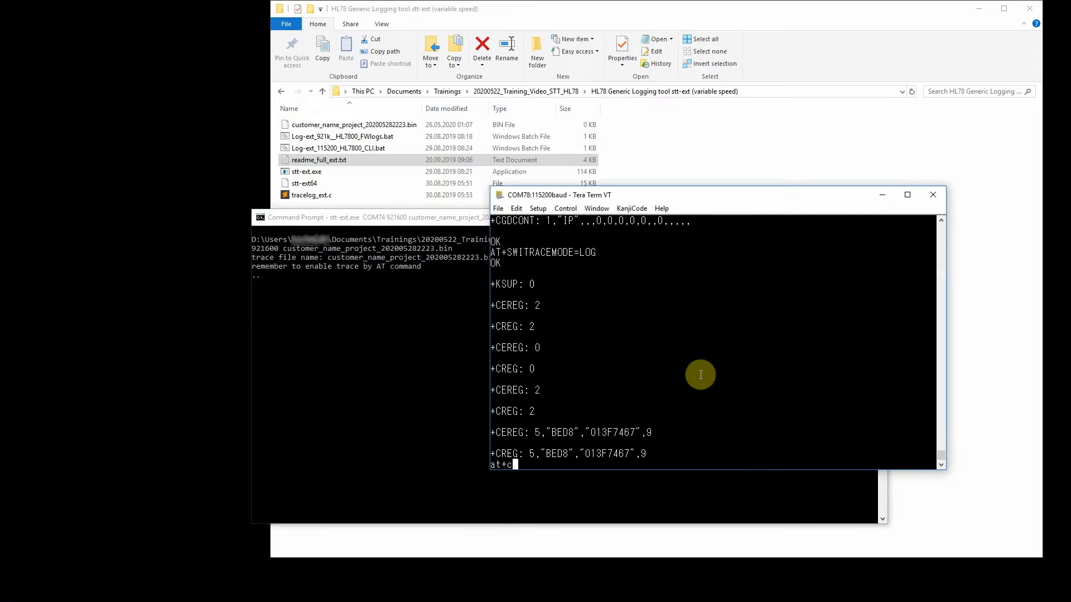
Switch to the Tera Term session and restart the module with at+cfun=1,1 while the trace runs
text(u)
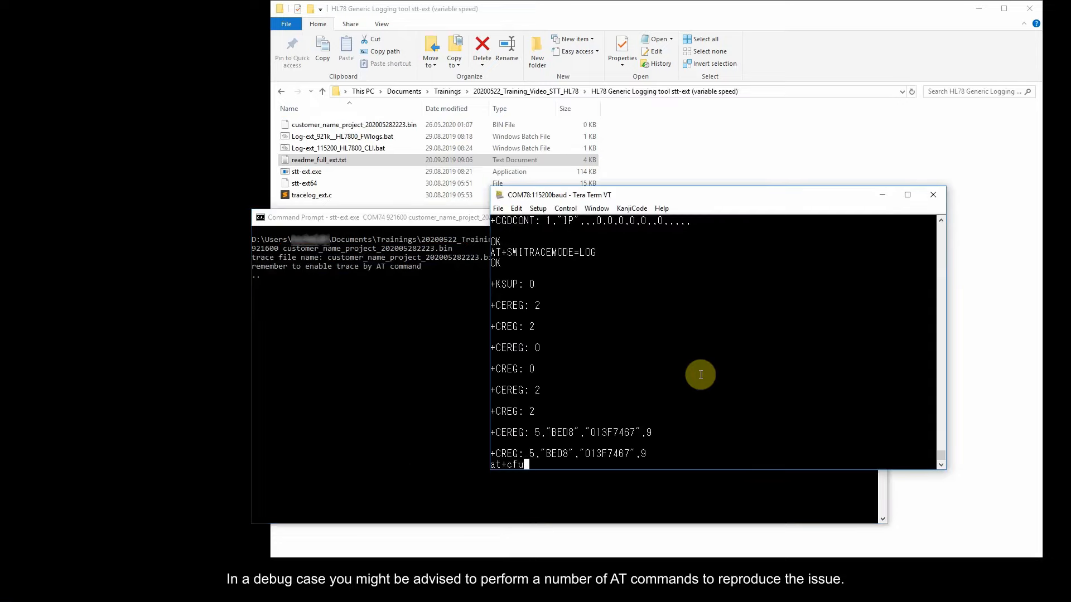
text(n=1,1)
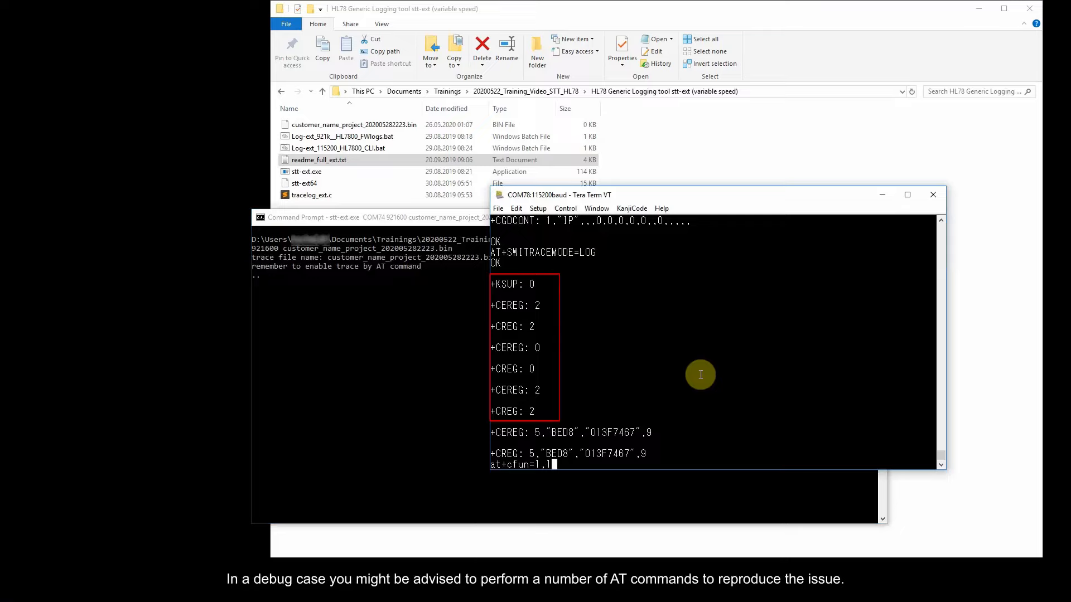
key(Return)
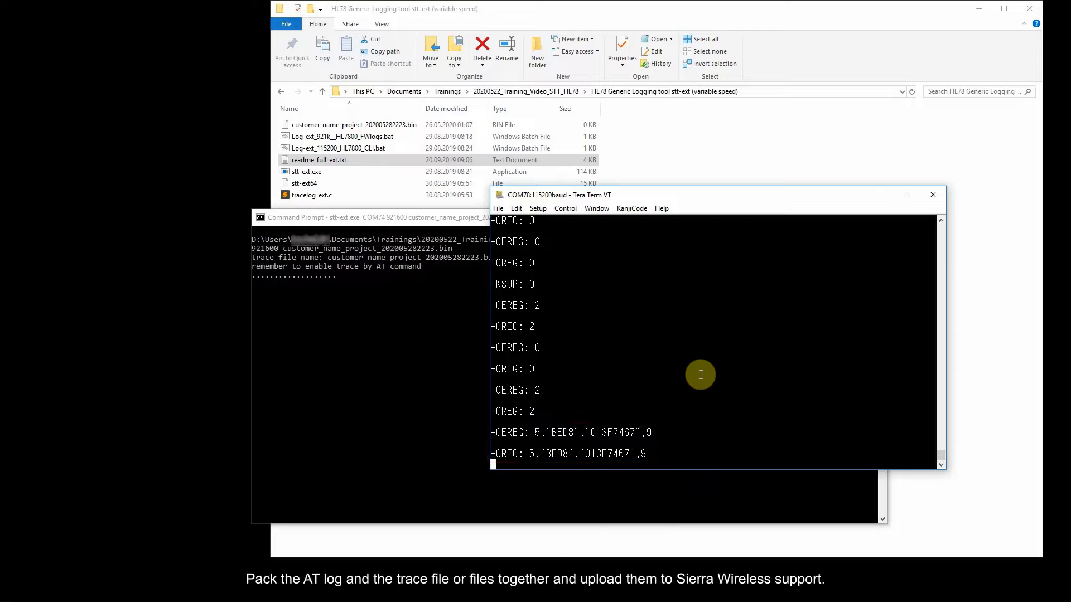
Stop the running trace in Command Prompt and open the extracted HL78 Generic Logging tool folder in File Explorer
click(364, 402)
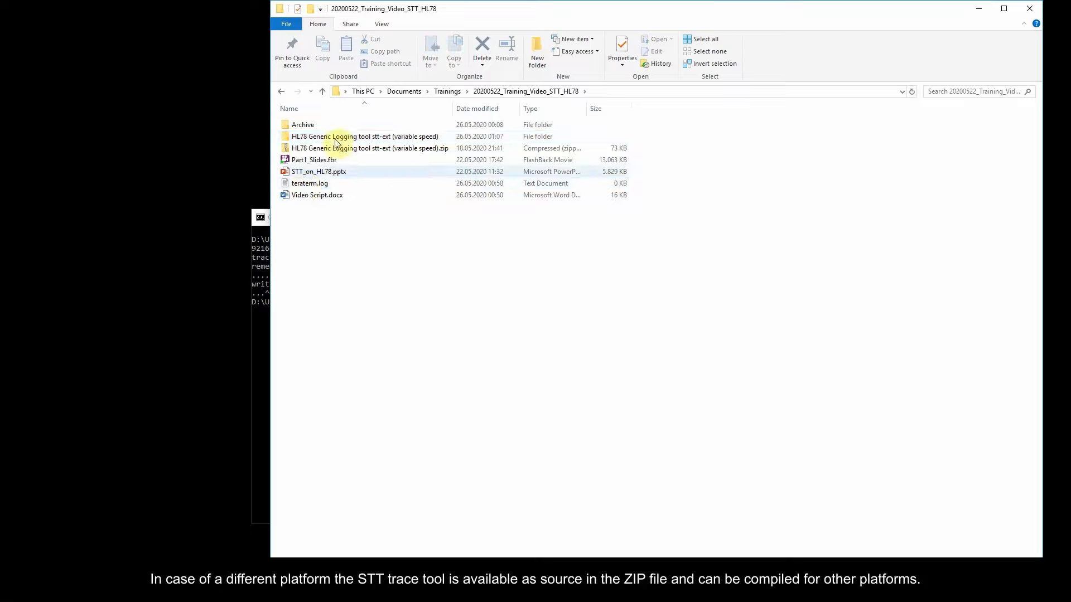
click(352, 137)
double_click(352, 136)
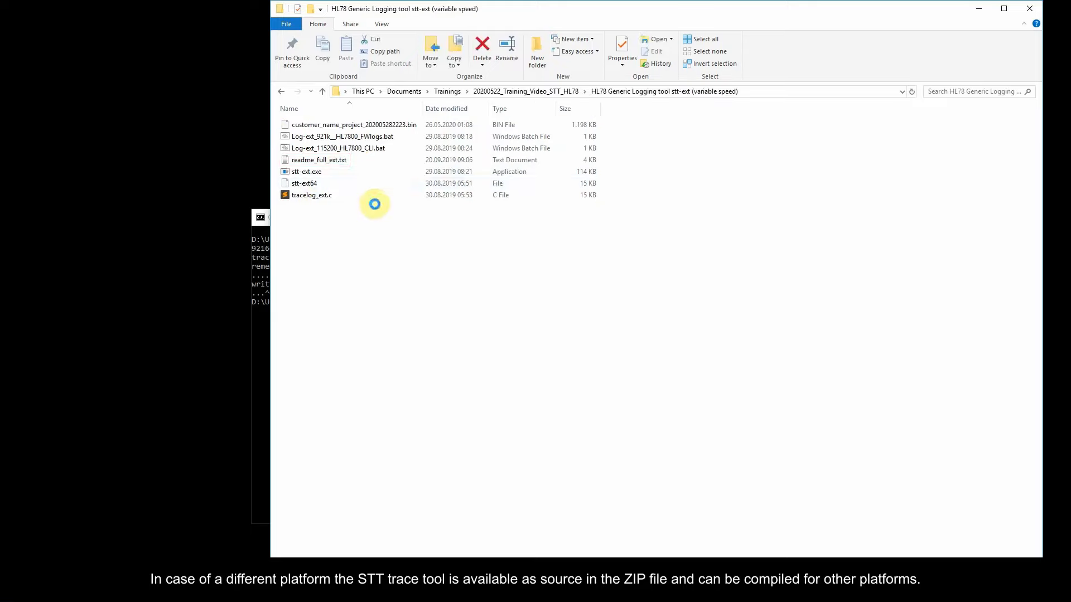